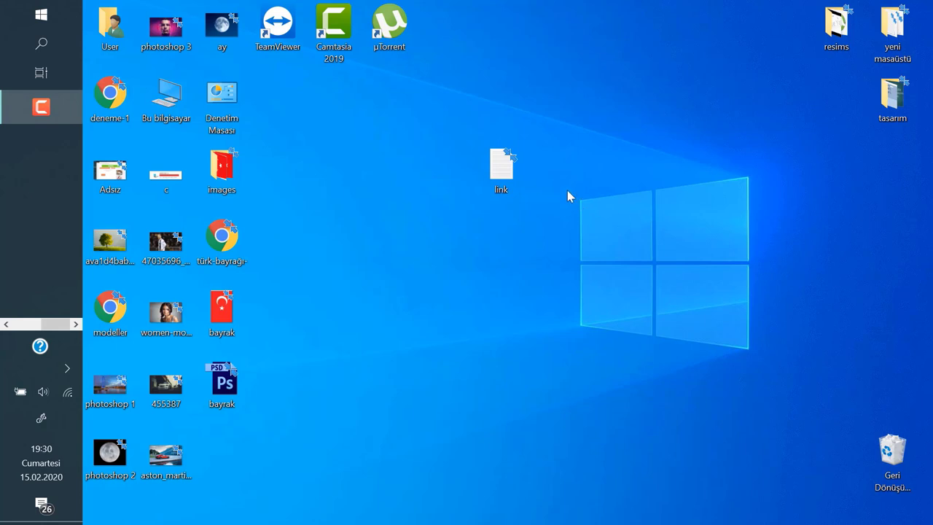
- Take the download URL from link.txt and load the HARDDİSK TEST.rar page in a new Chrome tab
{"action": "double_click", "coordinate": [511, 169]}
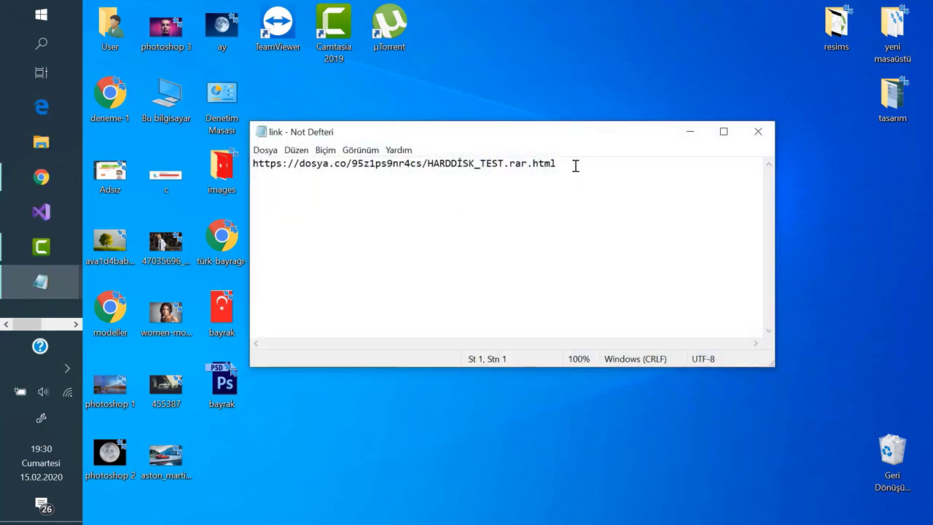
{"action": "key", "text": "ctrl+a"}
{"action": "key", "text": "ctrl+c"}
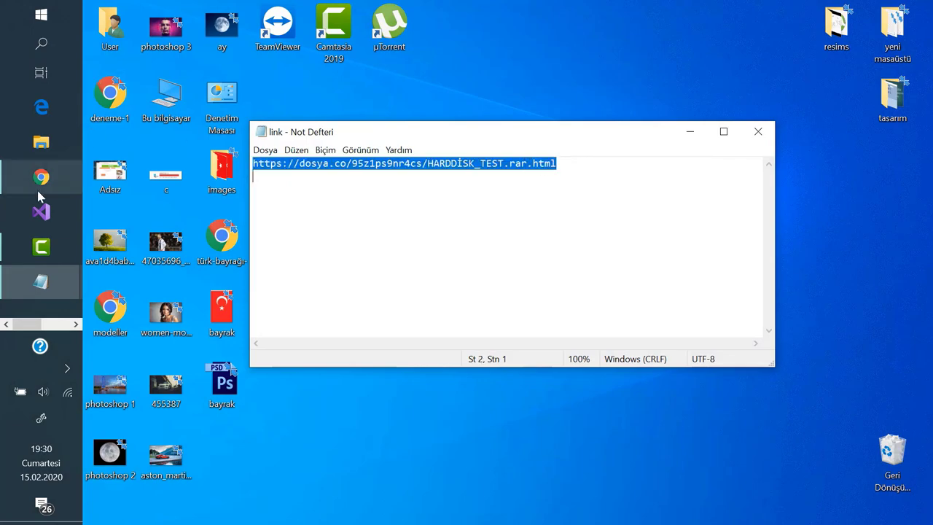
{"action": "left_click", "coordinate": [42, 177]}
{"action": "key", "text": "ctrl+t"}
{"action": "key", "text": "ctrl+v"}
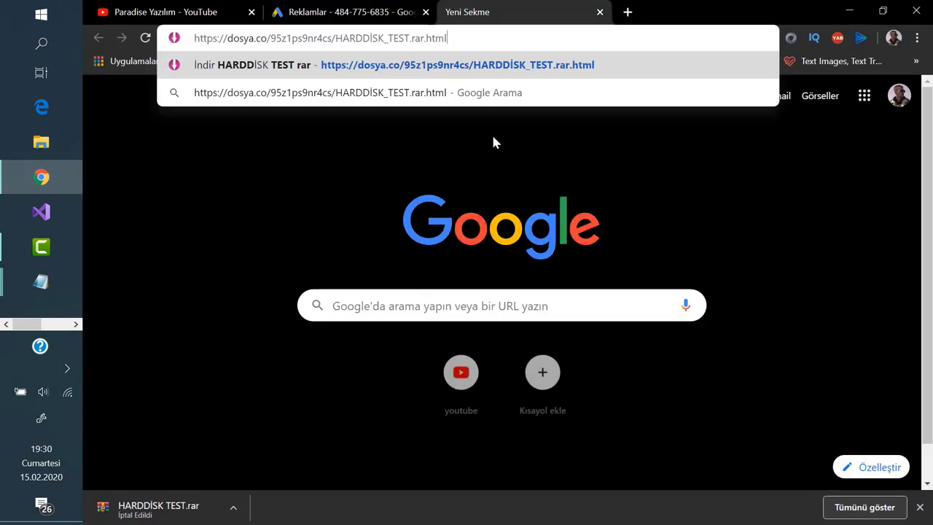
{"action": "key", "text": "Return"}
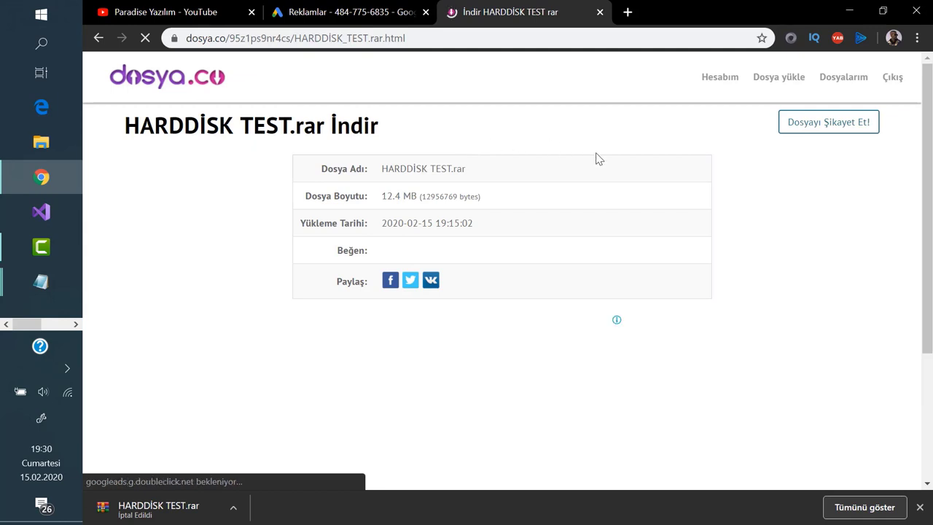
- Download HARDDİSK TEST.rar, keep it despite the safety warning, and show it in its folder
{"action": "scroll", "coordinate": [602, 183], "scroll_direction": "down", "scroll_amount": 1}
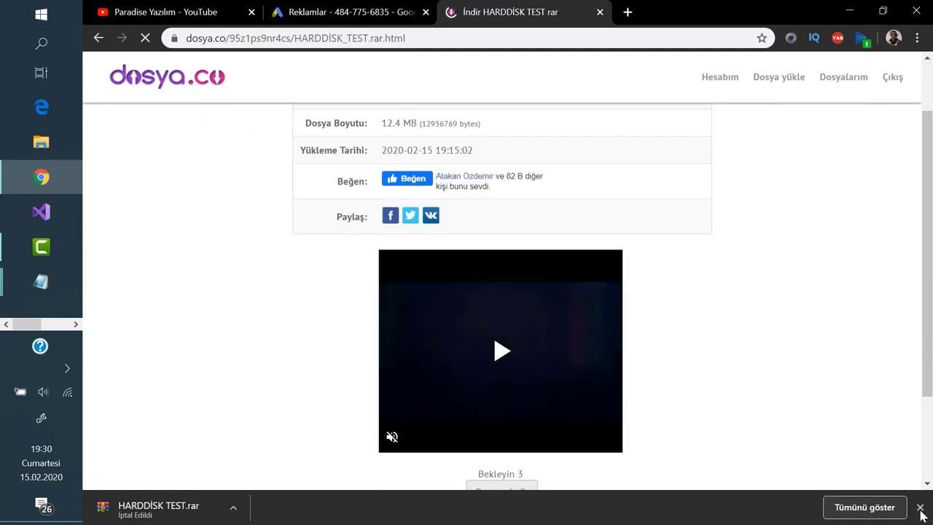
{"action": "left_click", "coordinate": [920, 507]}
{"action": "scroll", "coordinate": [558, 225], "scroll_direction": "down", "scroll_amount": 2}
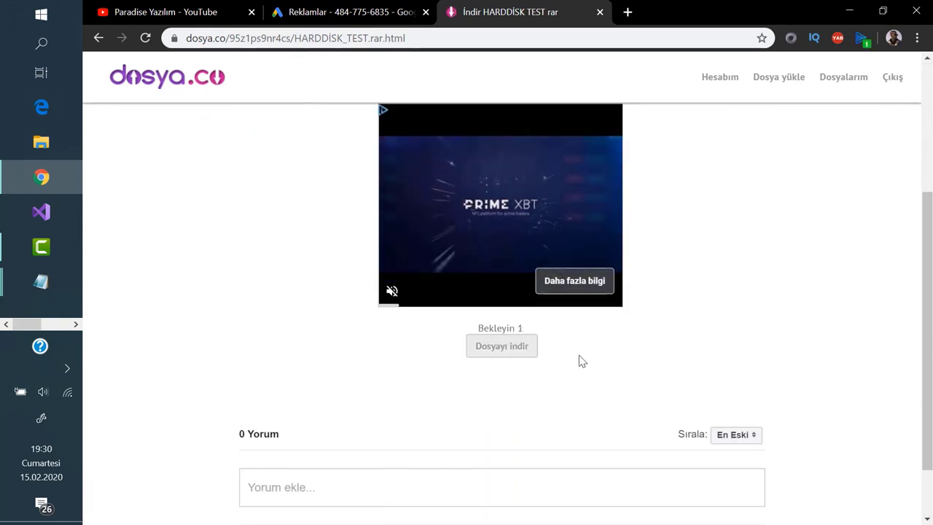
{"action": "left_click", "coordinate": [526, 353]}
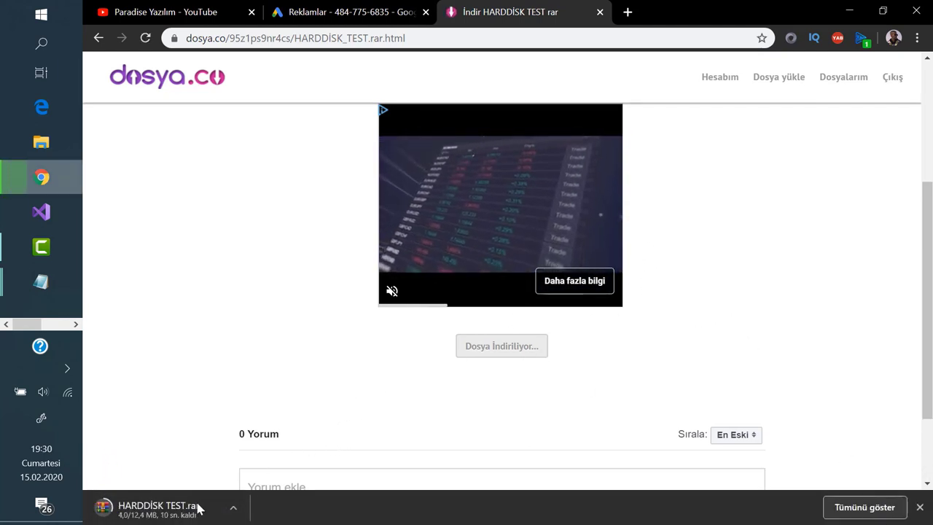
{"action": "left_click", "coordinate": [840, 510]}
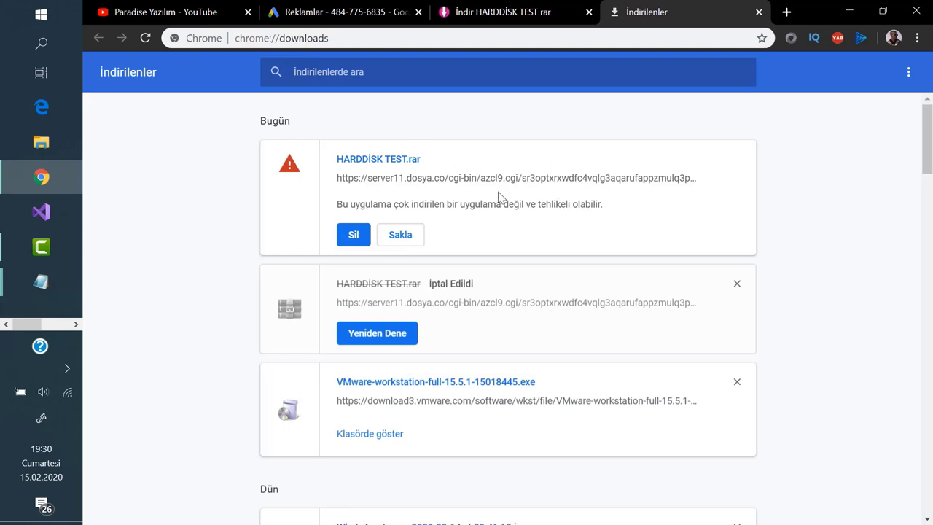
{"action": "left_click", "coordinate": [401, 235]}
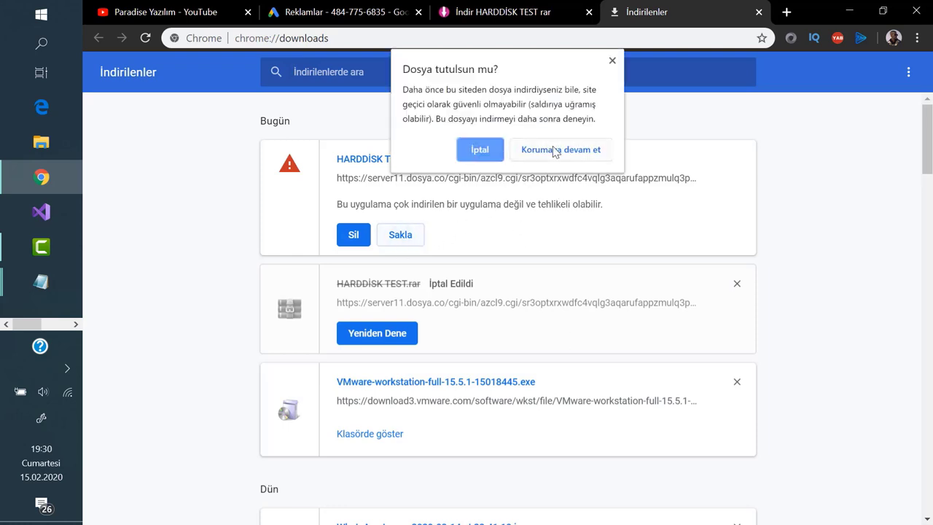
{"action": "left_click", "coordinate": [543, 151]}
{"action": "left_click", "coordinate": [386, 217]}
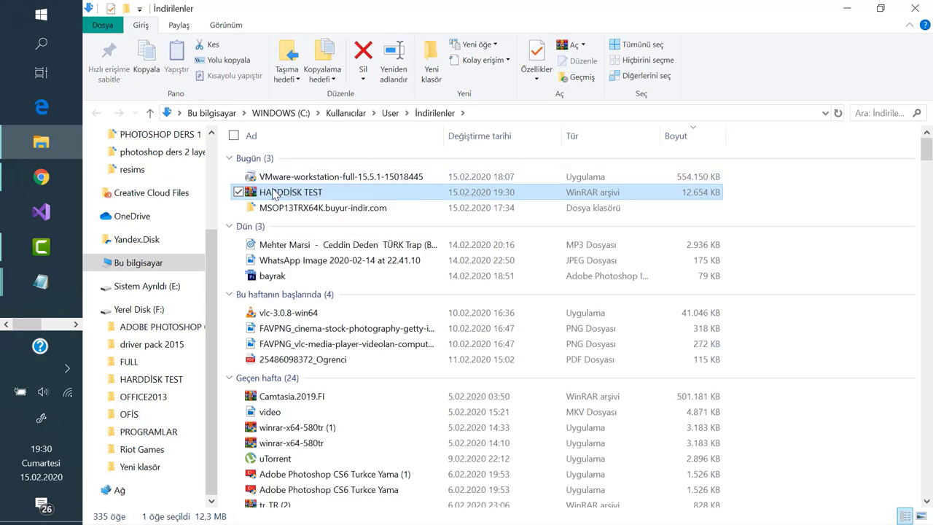
- Abandon a first extraction attempt and copy the HARDDİSK TEST archive instead
{"action": "right_click", "coordinate": [273, 194]}
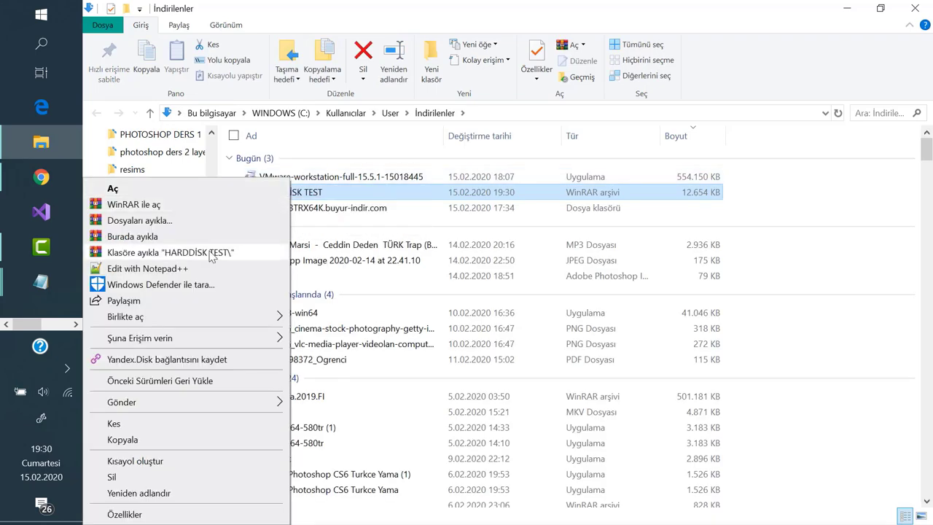
{"action": "left_click", "coordinate": [223, 252]}
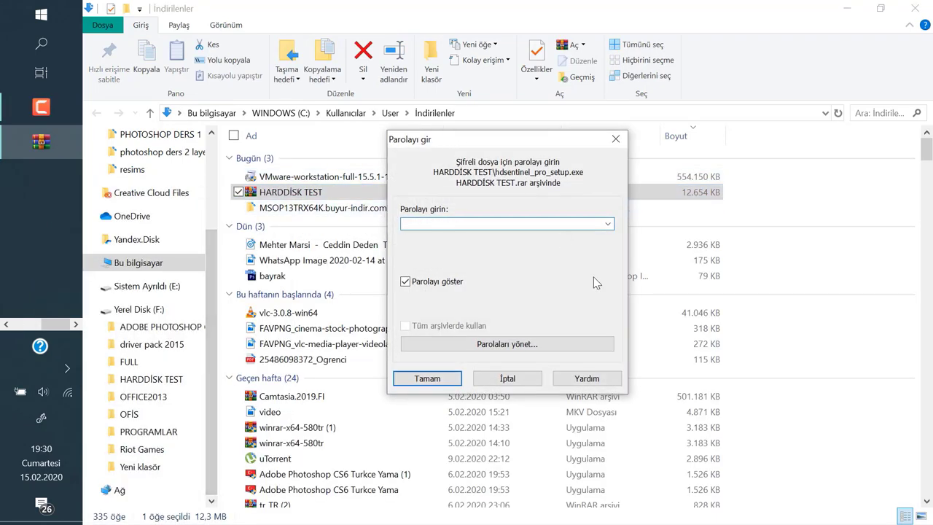
{"action": "left_click", "coordinate": [616, 138]}
{"action": "right_click", "coordinate": [316, 194]}
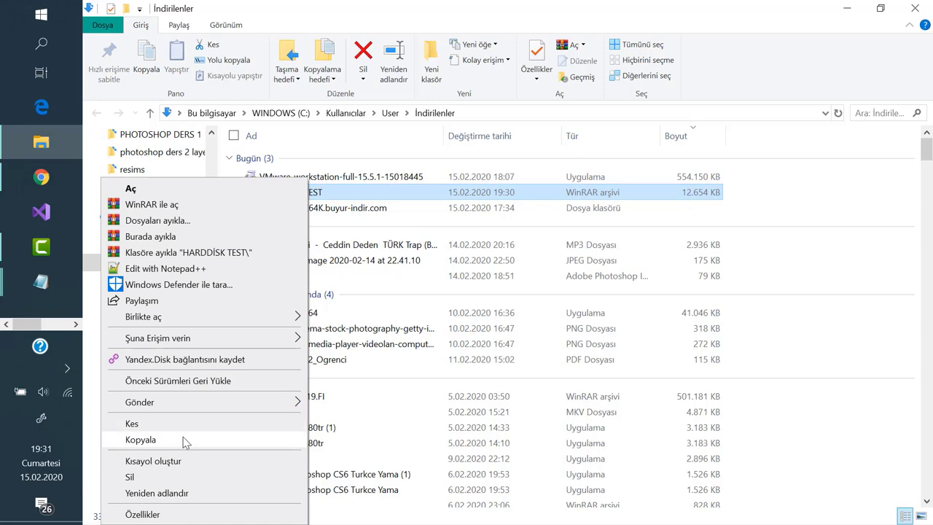
{"action": "left_click", "coordinate": [231, 438]}
- Close Explorer, Chrome and Notepad, paste the archive onto the desktop and arrange the icons
{"action": "left_click", "coordinate": [915, 8]}
{"action": "left_click", "coordinate": [918, 12]}
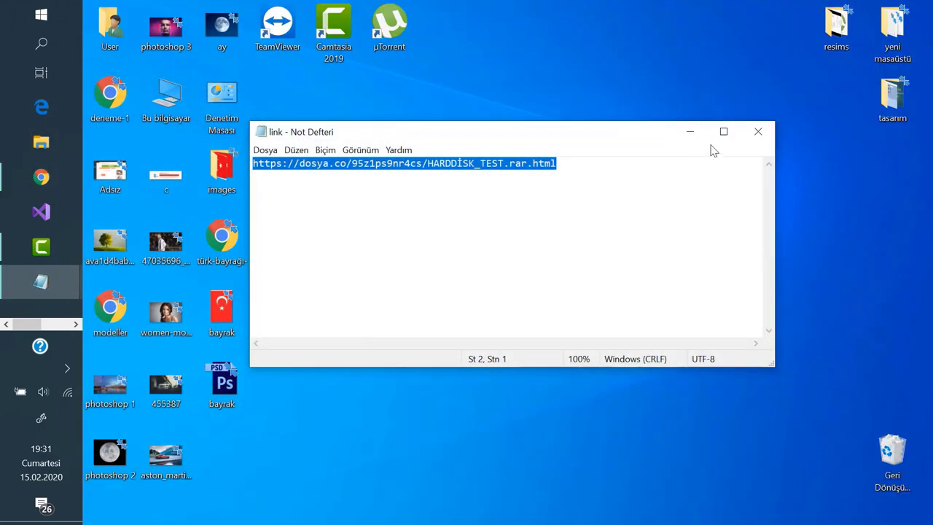
{"action": "left_click", "coordinate": [756, 131]}
{"action": "right_click", "coordinate": [474, 114]}
{"action": "left_click", "coordinate": [392, 176]}
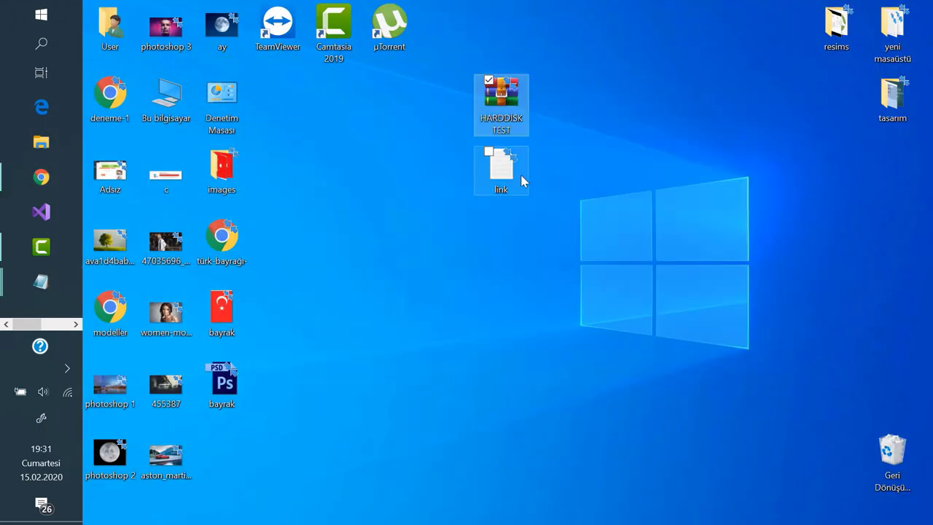
{"action": "left_click_drag", "start_coordinate": [521, 181], "coordinate": [798, 175]}
{"action": "left_click_drag", "start_coordinate": [500, 118], "coordinate": [500, 190]}
{"action": "left_click_drag", "start_coordinate": [531, 270], "coordinate": [410, 69]}
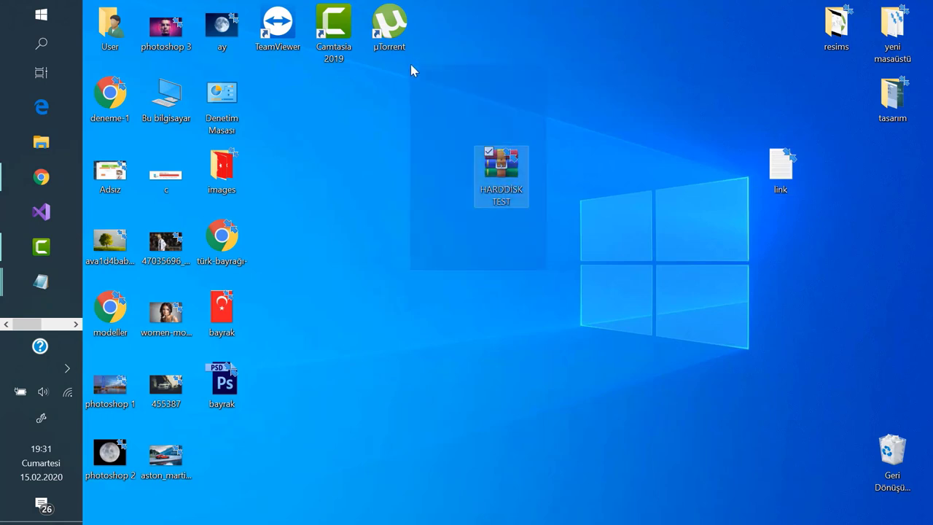
{"action": "left_click_drag", "start_coordinate": [453, 115], "coordinate": [576, 264]}
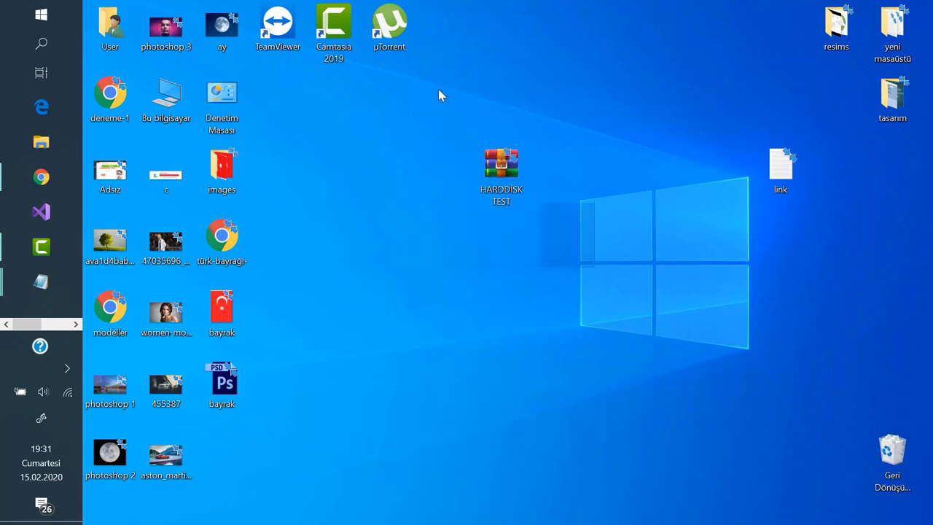
- Extract the archive into its own folder, entering the archive password
{"action": "right_click", "coordinate": [502, 166]}
{"action": "left_click", "coordinate": [490, 232]}
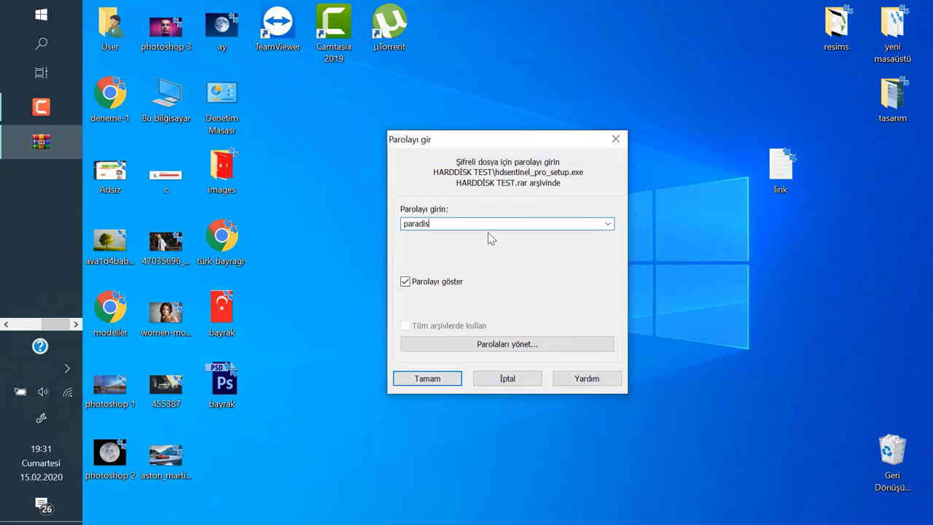
{"action": "left_click", "coordinate": [452, 381]}
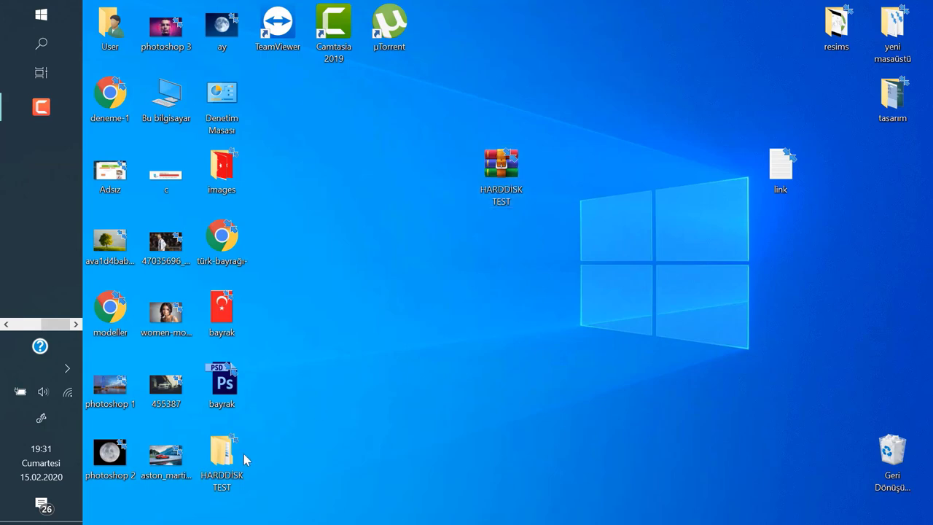
- Open the extracted HARDDISK TEST folders and run hdsentinel_pro_setup as administrator
{"action": "left_click_drag", "start_coordinate": [244, 454], "coordinate": [524, 252]}
{"action": "left_click", "coordinate": [569, 256]}
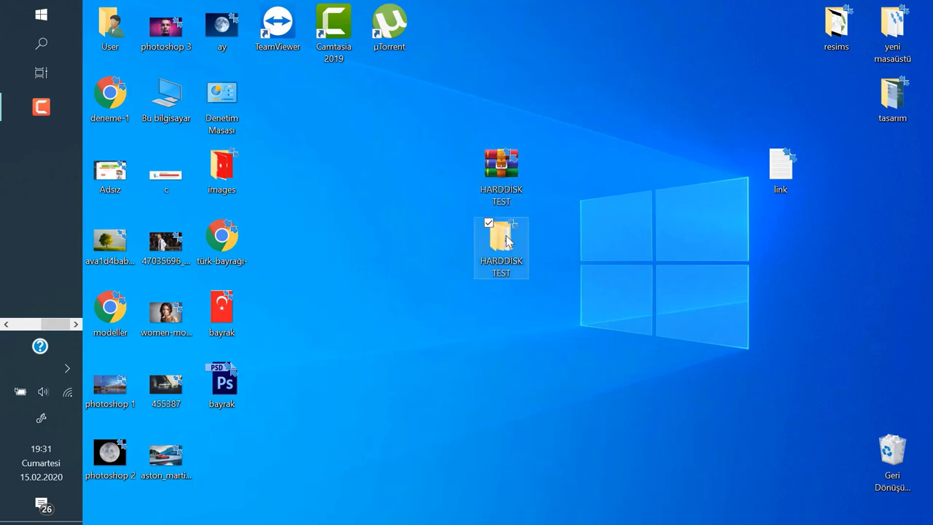
{"action": "double_click", "coordinate": [507, 240]}
{"action": "double_click", "coordinate": [266, 158]}
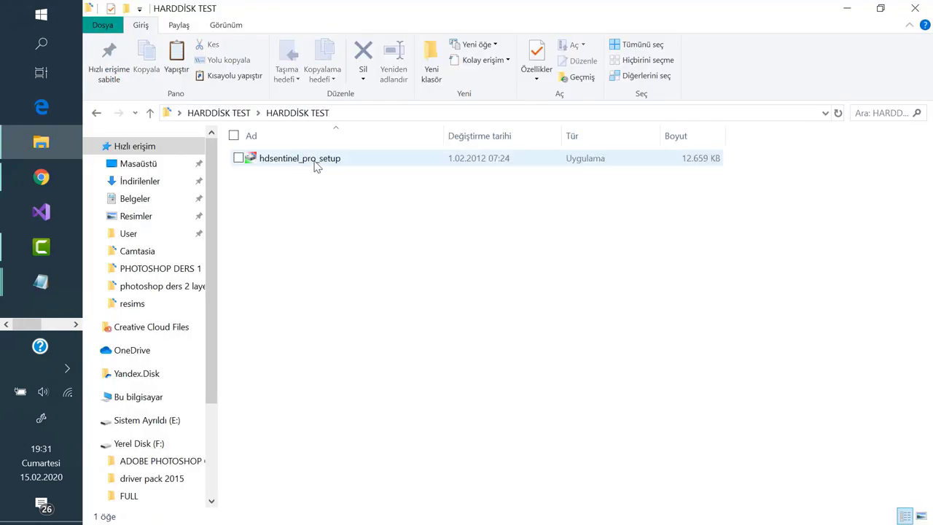
{"action": "left_click", "coordinate": [281, 165]}
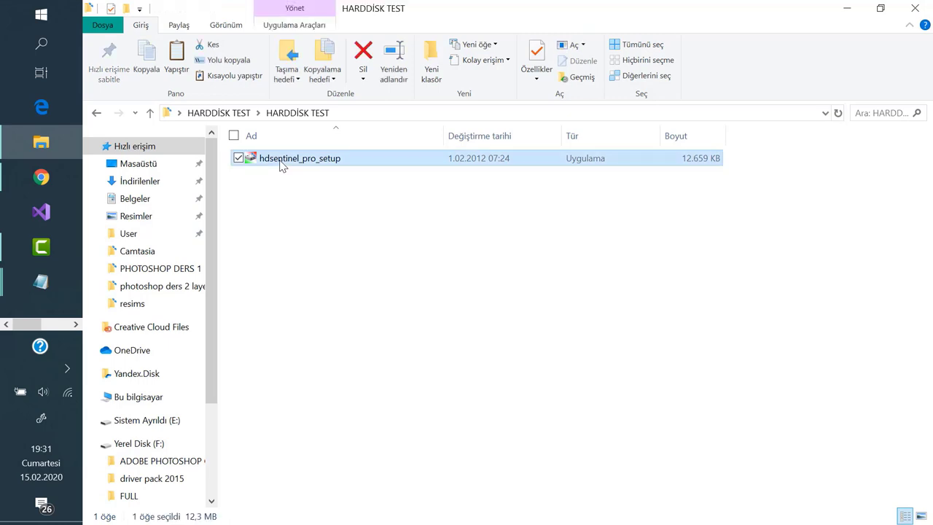
{"action": "right_click", "coordinate": [281, 165]}
{"action": "left_click", "coordinate": [213, 130]}
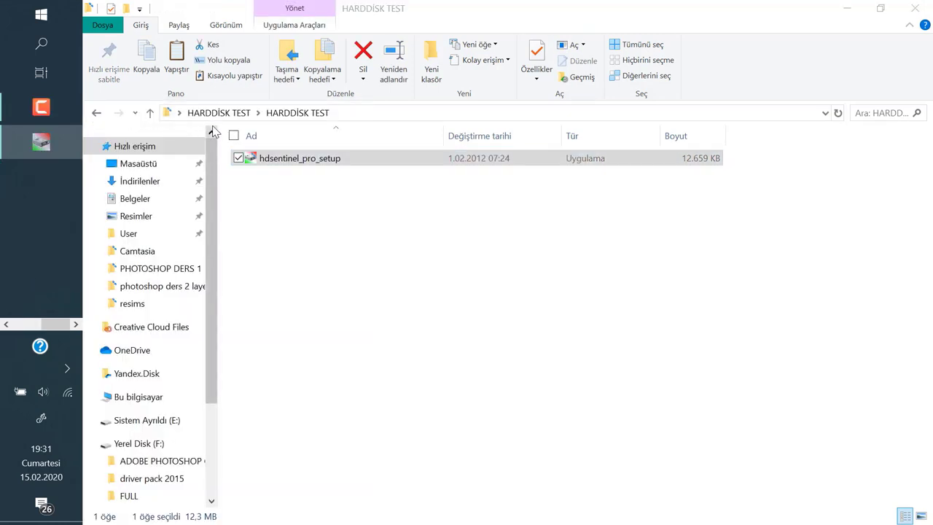
- Choose English, accept the license, and keep the default install location and Start Menu folder
{"action": "left_click", "coordinate": [505, 276]}
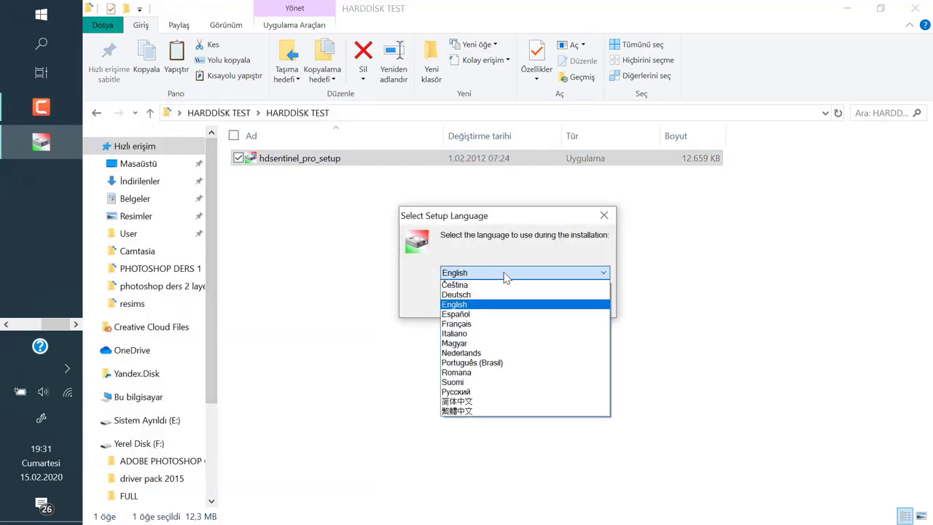
{"action": "left_click", "coordinate": [505, 303]}
{"action": "left_click", "coordinate": [542, 304]}
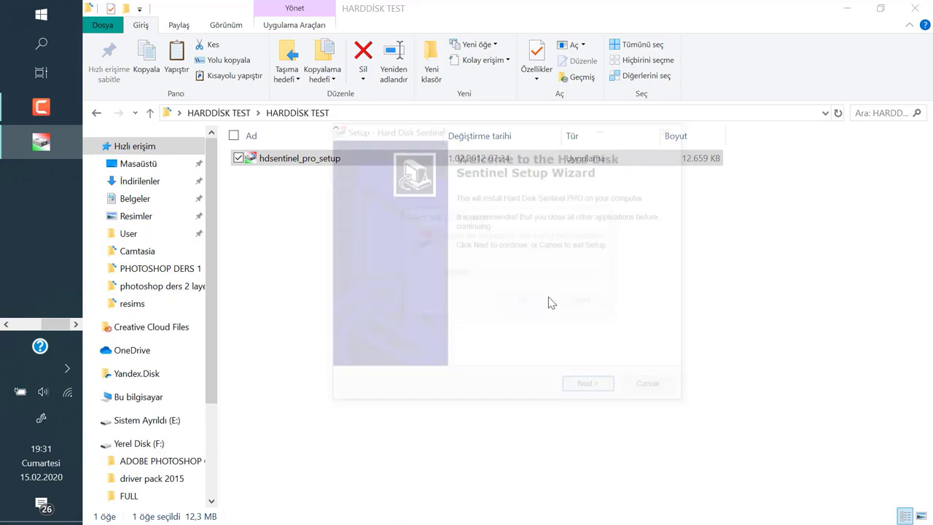
{"action": "left_click", "coordinate": [591, 389]}
{"action": "left_click", "coordinate": [427, 346]}
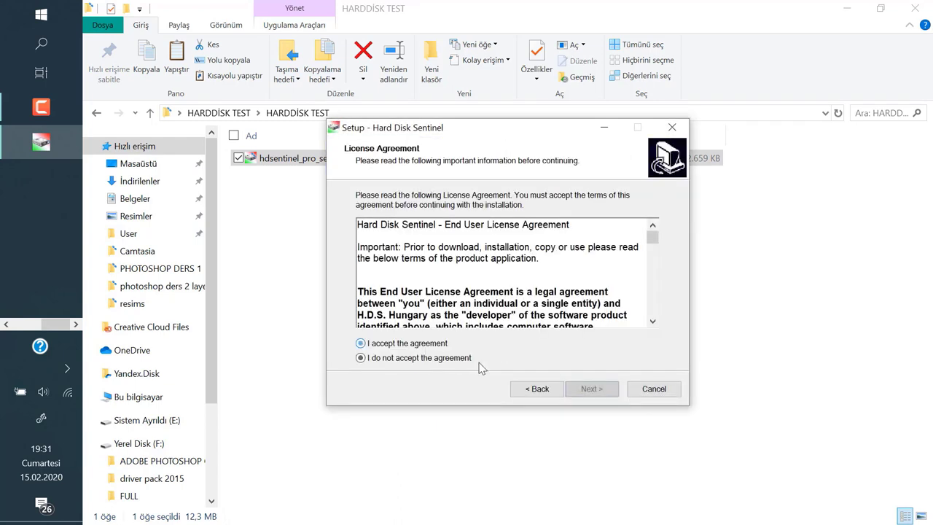
{"action": "left_click", "coordinate": [611, 389]}
{"action": "left_click", "coordinate": [610, 388]}
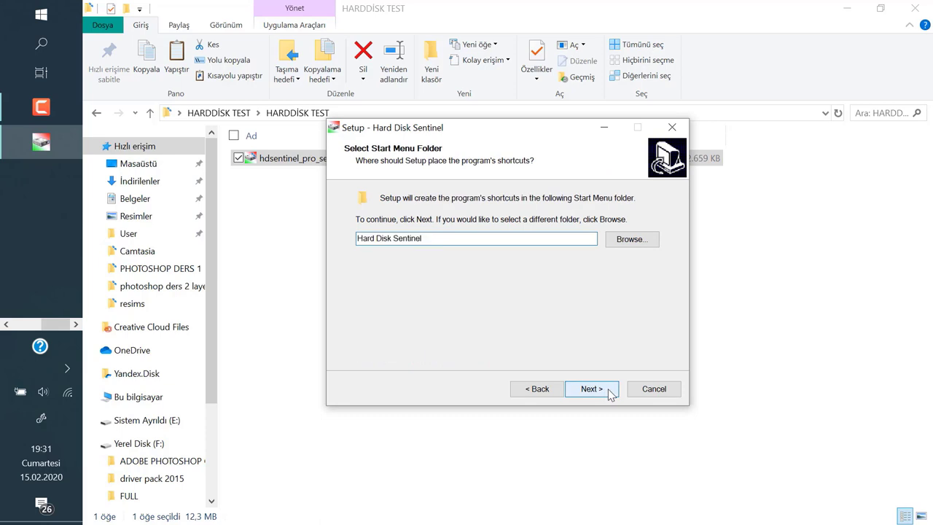
{"action": "left_click", "coordinate": [609, 388]}
- Skip the Quick Launch icon, install, and finish by launching Hard Disk Sentinel
{"action": "left_click", "coordinate": [421, 261]}
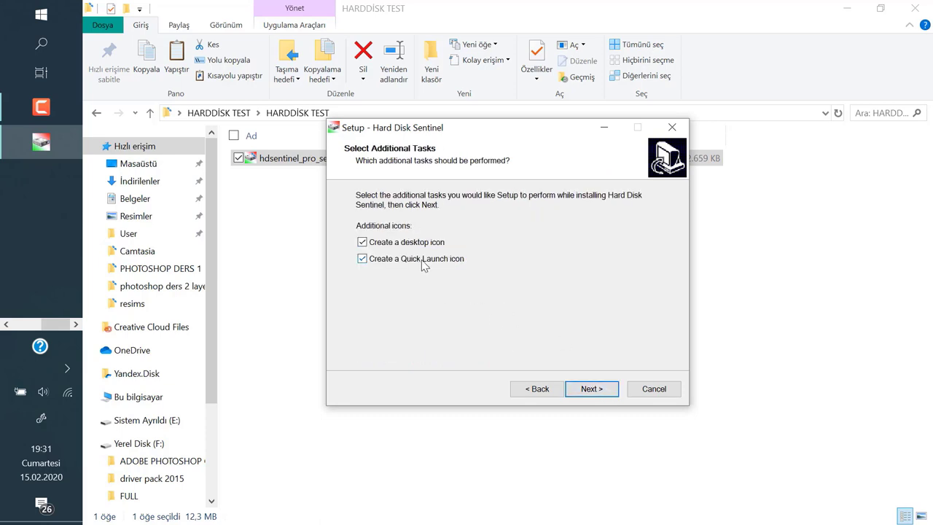
{"action": "left_click", "coordinate": [591, 389]}
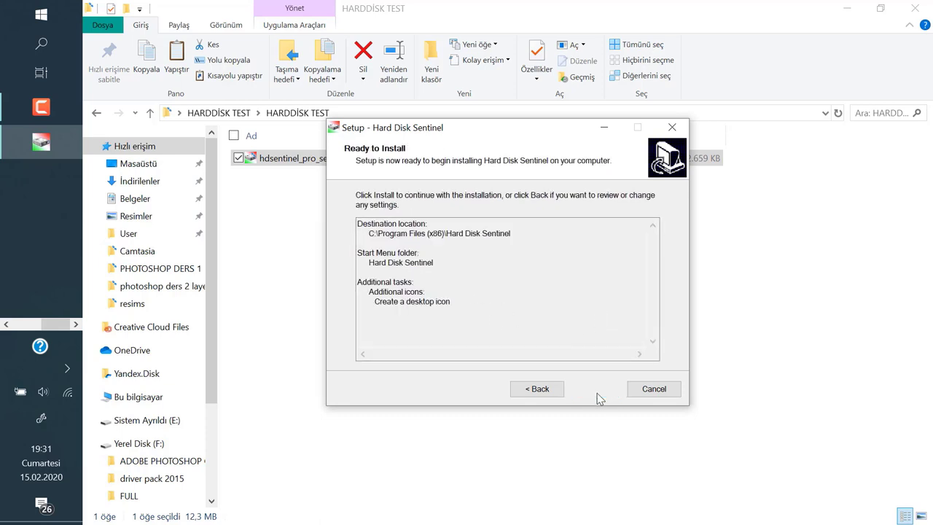
{"action": "left_click", "coordinate": [596, 394]}
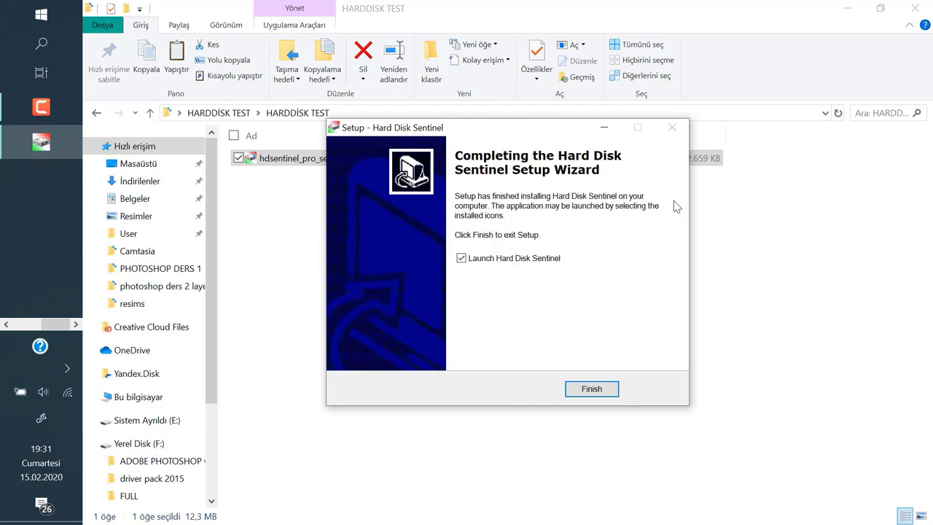
{"action": "left_click", "coordinate": [598, 389]}
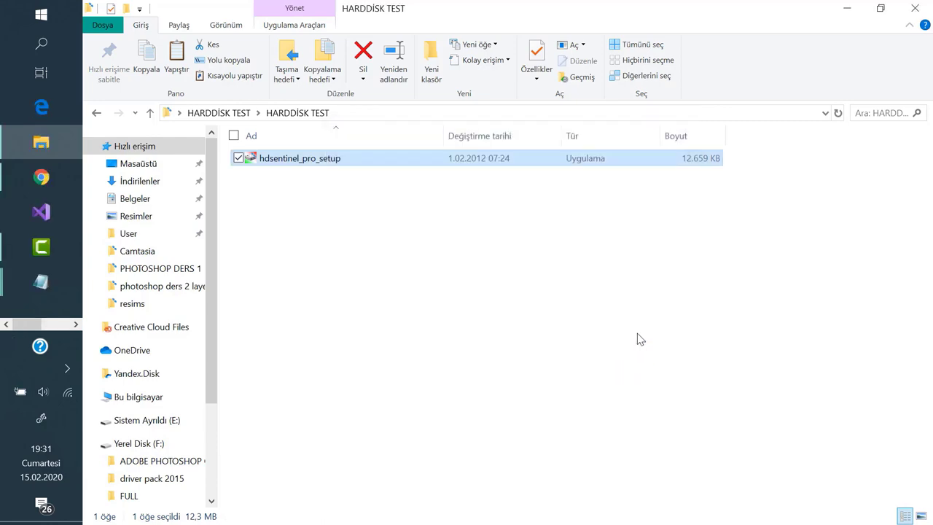
- Minimize the Explorer window and close the Evaluation Version notice
{"action": "left_click", "coordinate": [849, 7]}
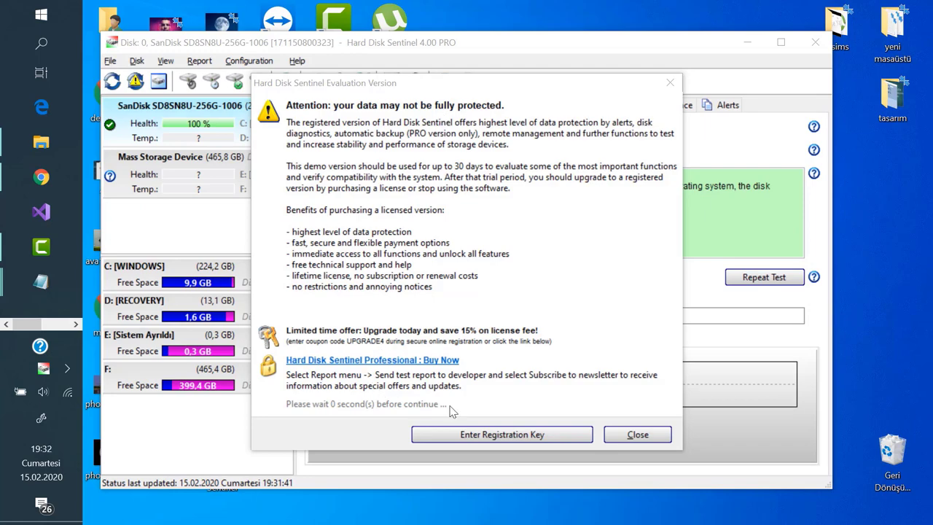
{"action": "left_click", "coordinate": [646, 446]}
- Maximize Hard Disk Sentinel to show the SanDisk SSD at 100 % health and 80 % performance
{"action": "double_click", "coordinate": [581, 42]}
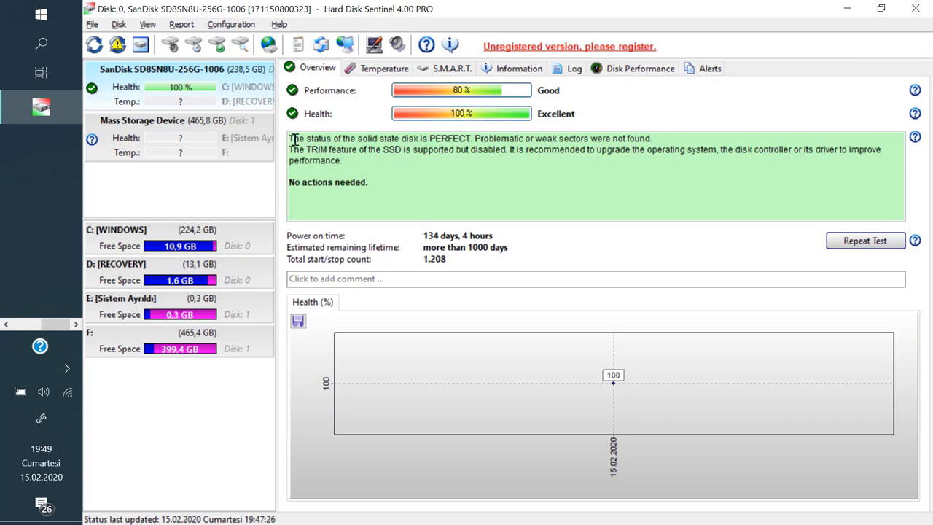
{"action": "left_click_drag", "start_coordinate": [294, 139], "coordinate": [456, 172]}
{"action": "left_click", "coordinate": [513, 184]}
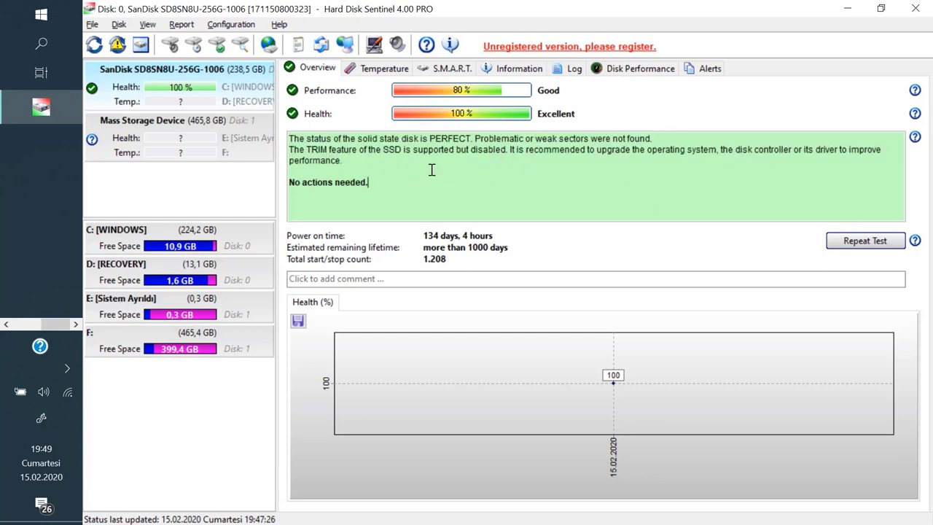